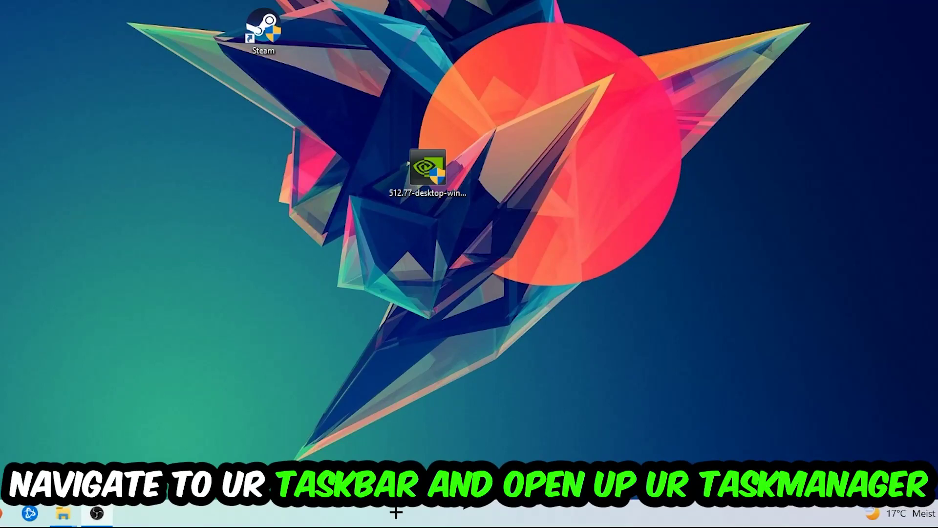
Open Task Manager maximized and bring up actions for Microsoft Text Input Application.
right_click(396, 512)
click(474, 447)
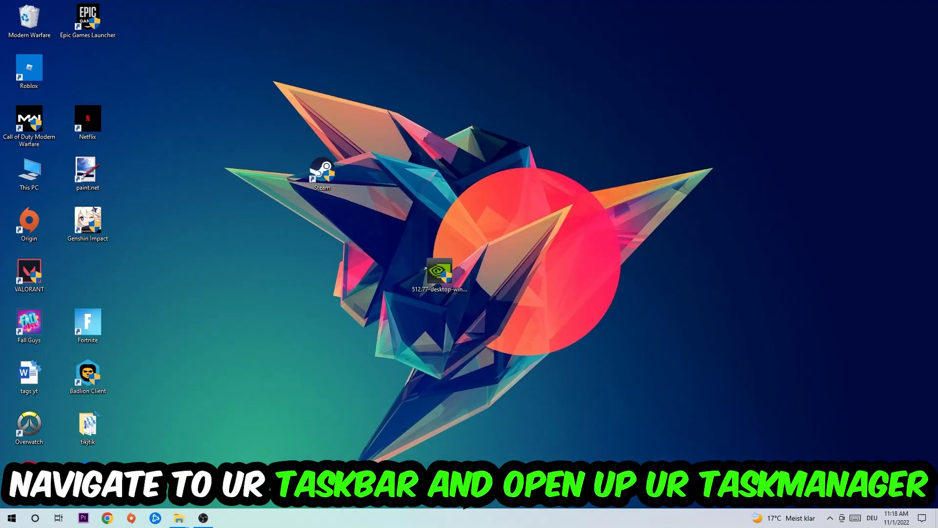
click(324, 28)
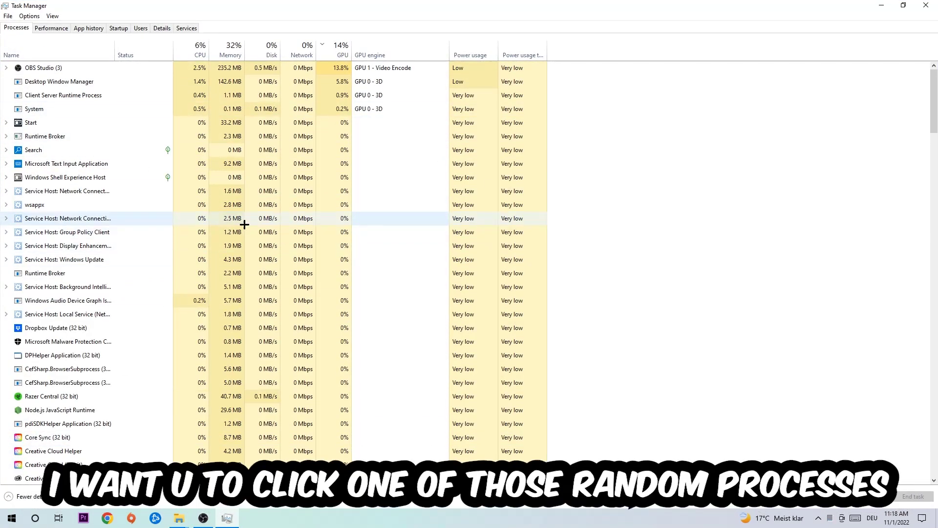
click(198, 163)
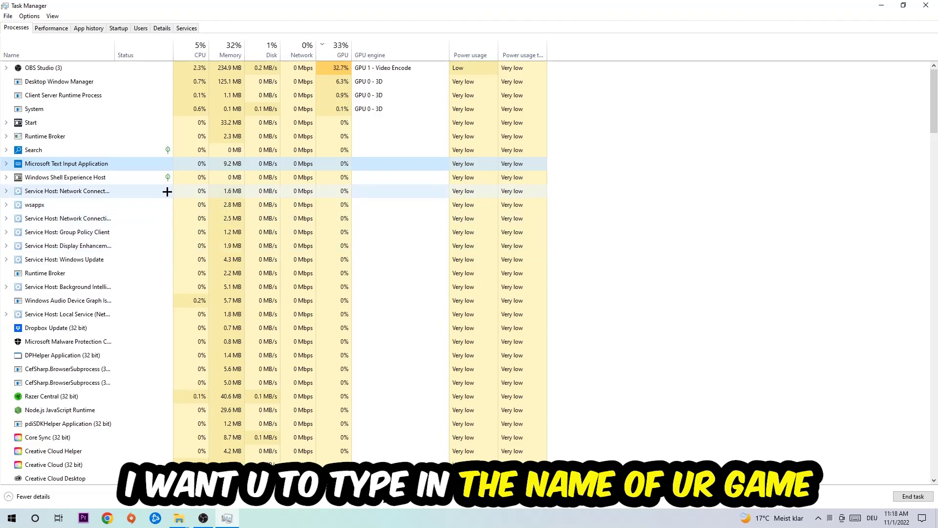
right_click(213, 164)
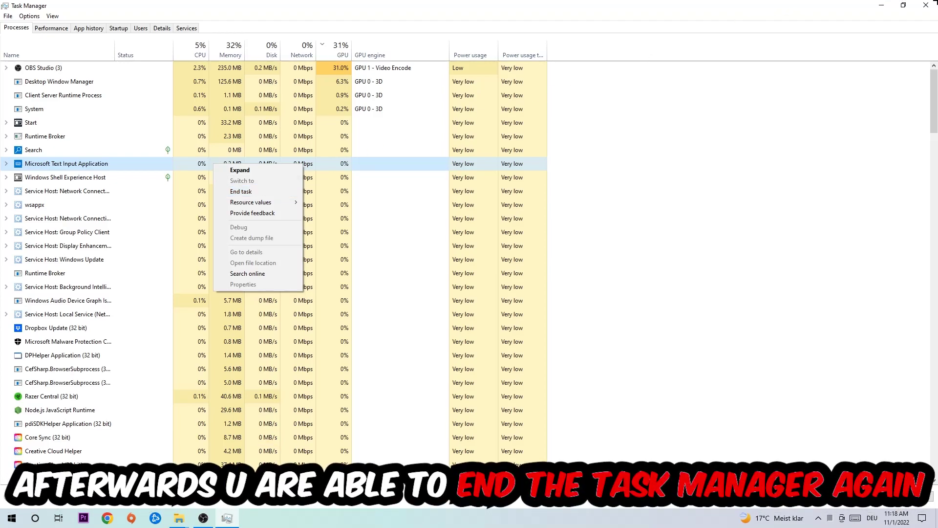
Close Task Manager and go to Settings > Update & Security's Windows Update page.
click(925, 6)
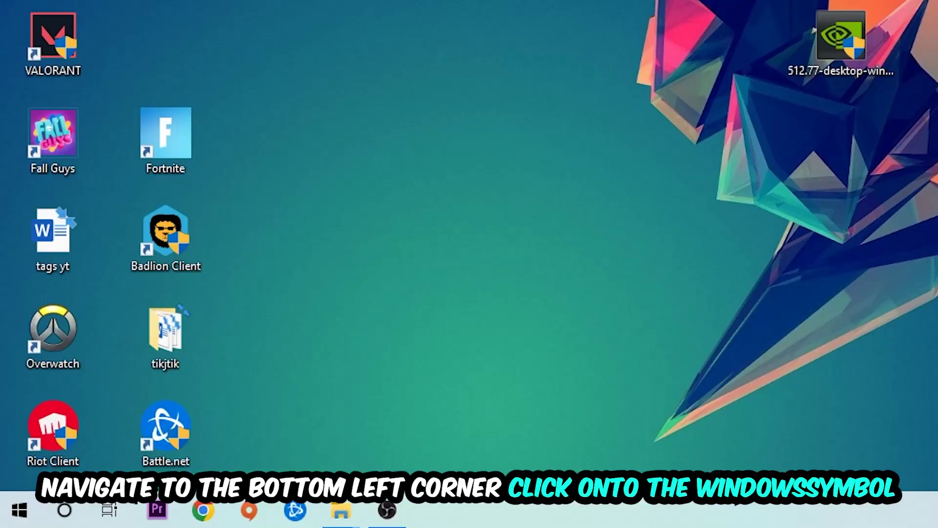
click(12, 518)
click(21, 424)
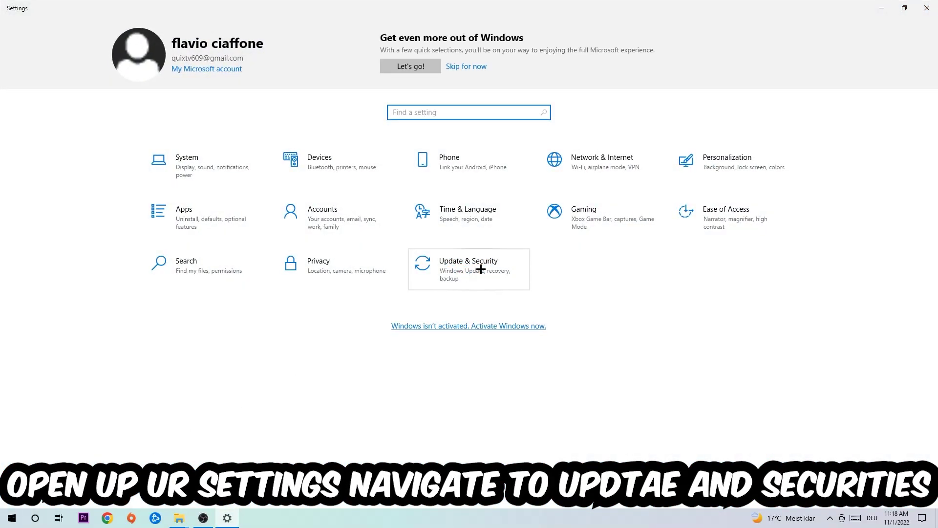
click(481, 269)
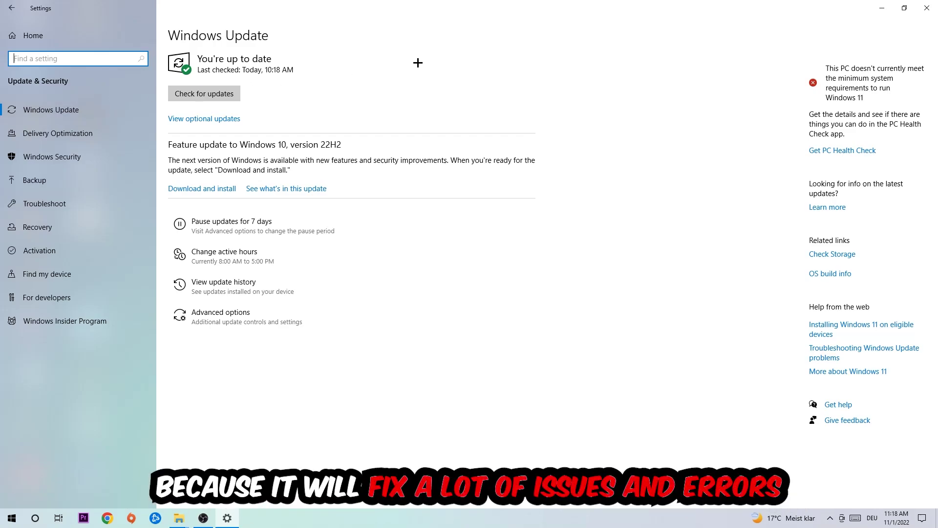
Close Settings, nudge the NVIDIA installer icon and move Steam toward the desktop centre.
click(927, 7)
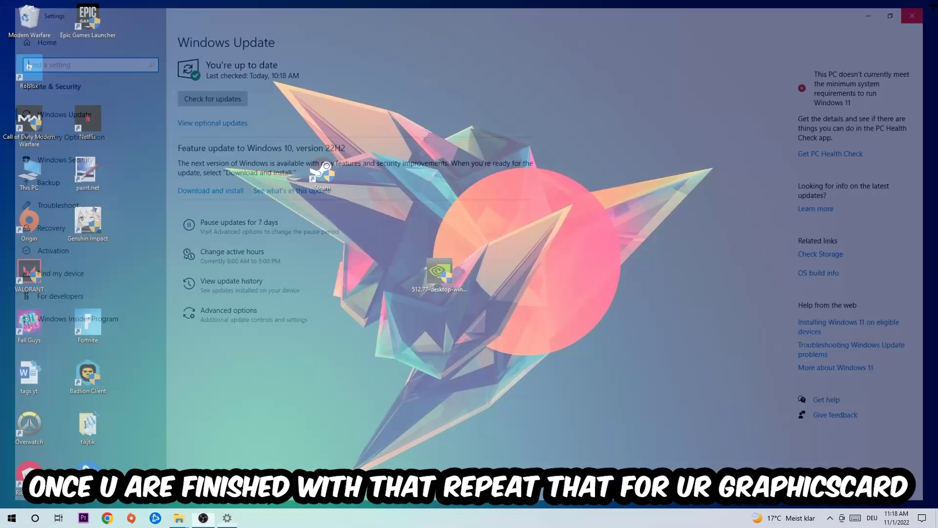
drag(439, 273, 433, 268)
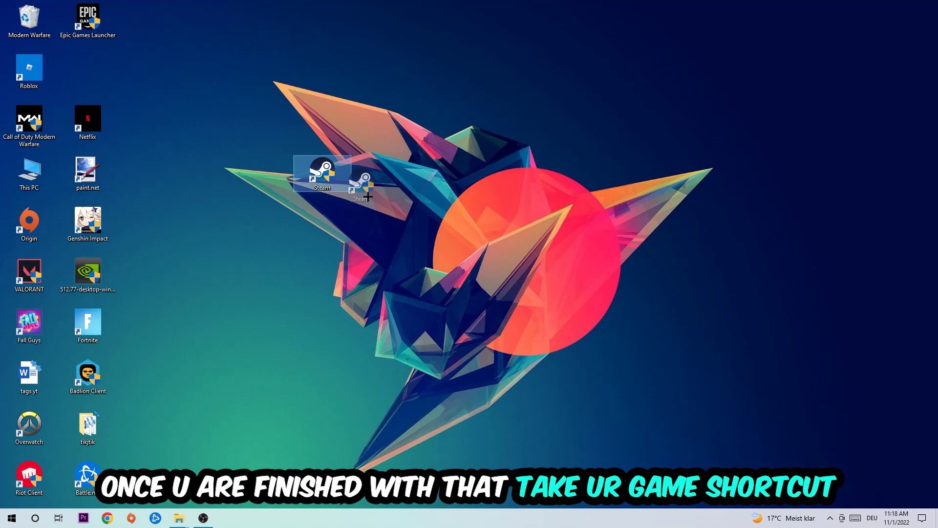
drag(323, 172, 498, 220)
drag(440, 223, 456, 229)
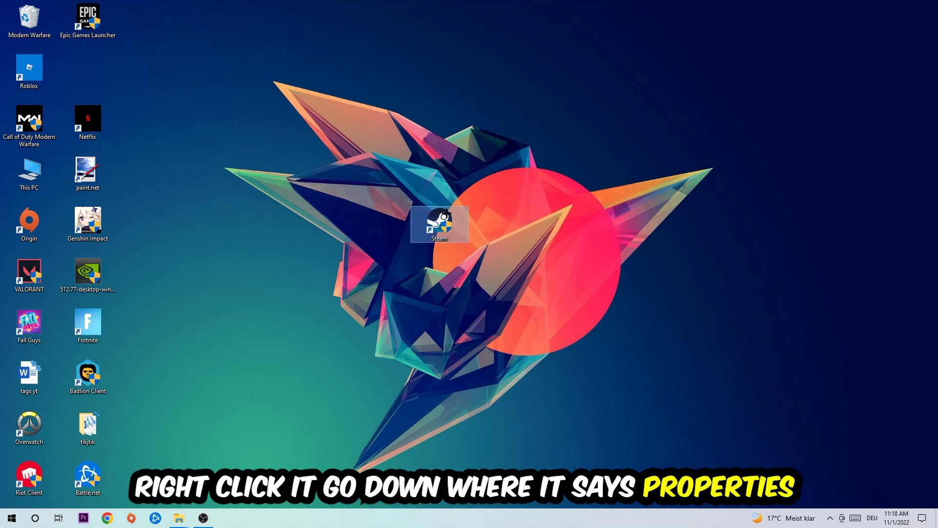
Set the Steam shortcut to Windows 8 compatibility mode and run as administrator.
right_click(439, 224)
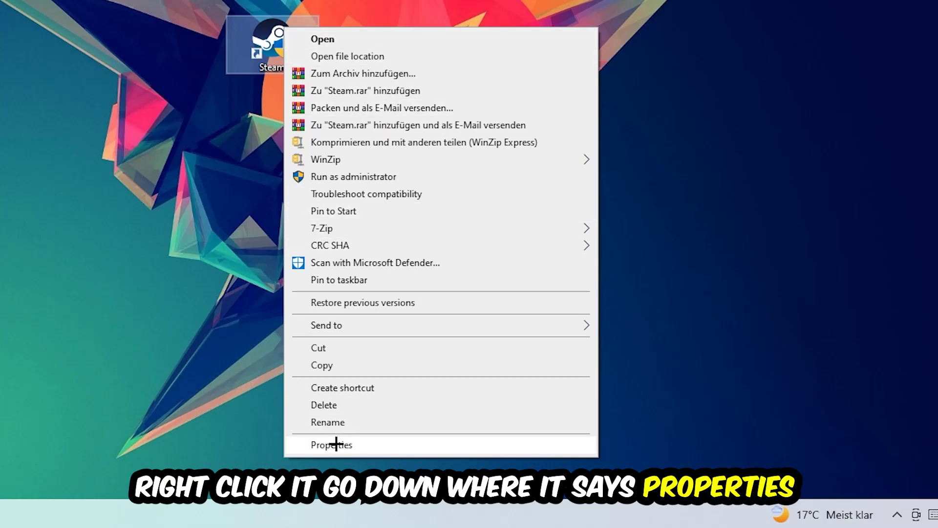
click(331, 445)
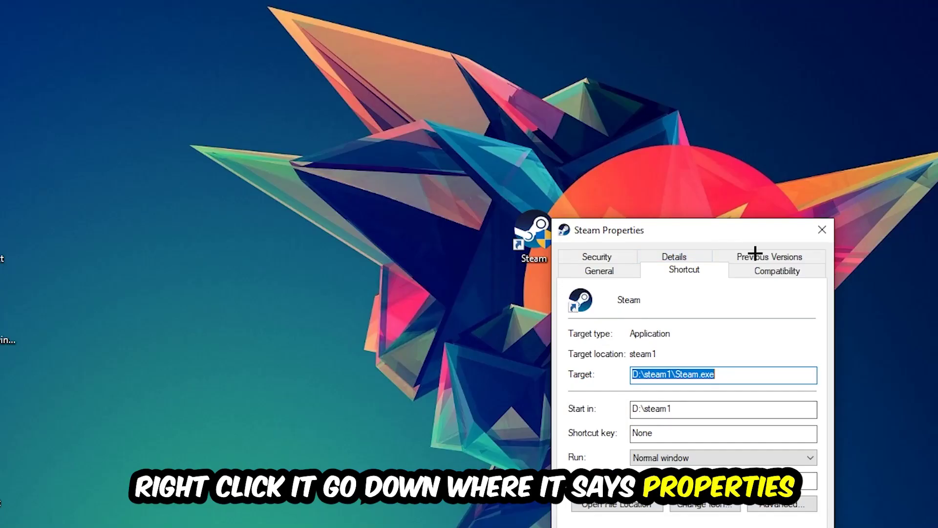
click(776, 271)
drag(731, 229, 495, 71)
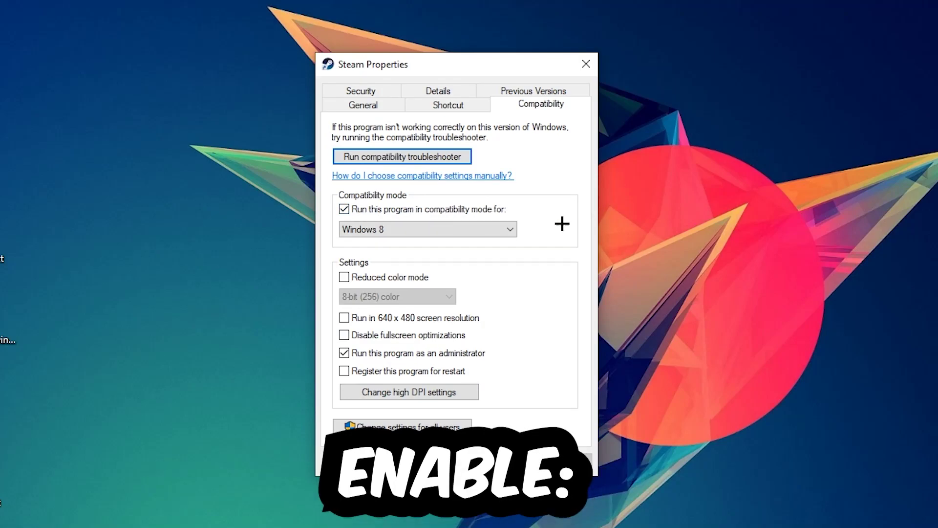
click(433, 233)
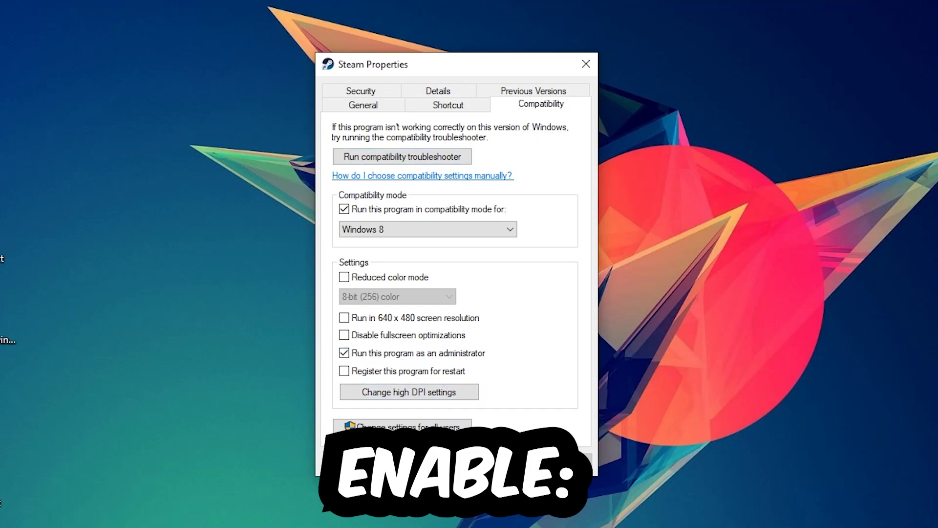
key(Return)
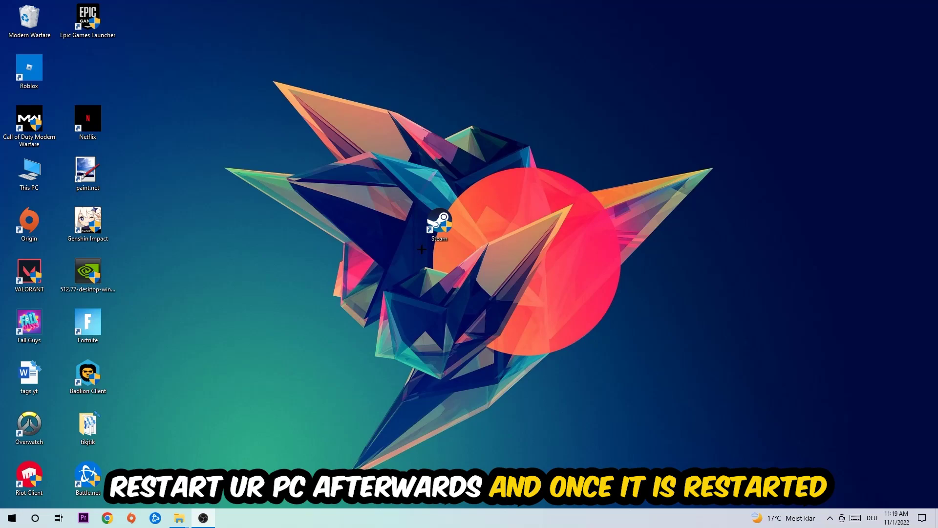
Drag the shield-marked Steam shortcut up and left above the centre artwork.
drag(440, 221, 381, 121)
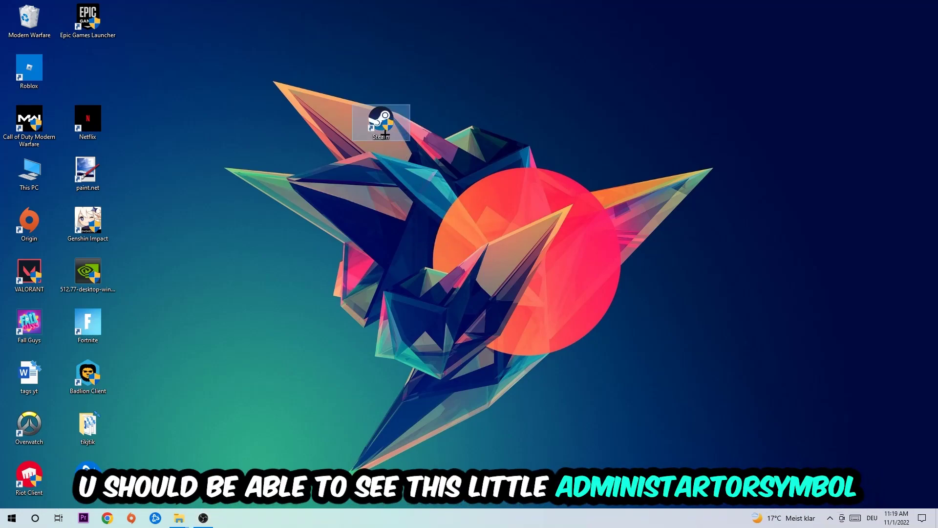